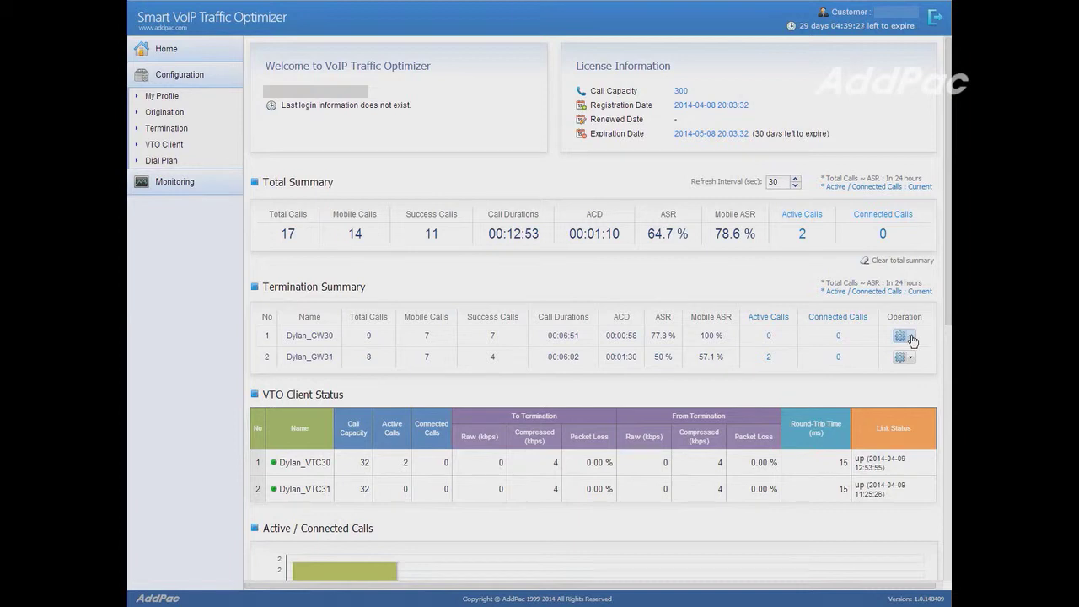
# Show the Clear, HTTP and Telnet options from row 1's Operation gear in Termination Summary
pyautogui.click(911, 337)
pyautogui.click(908, 337)
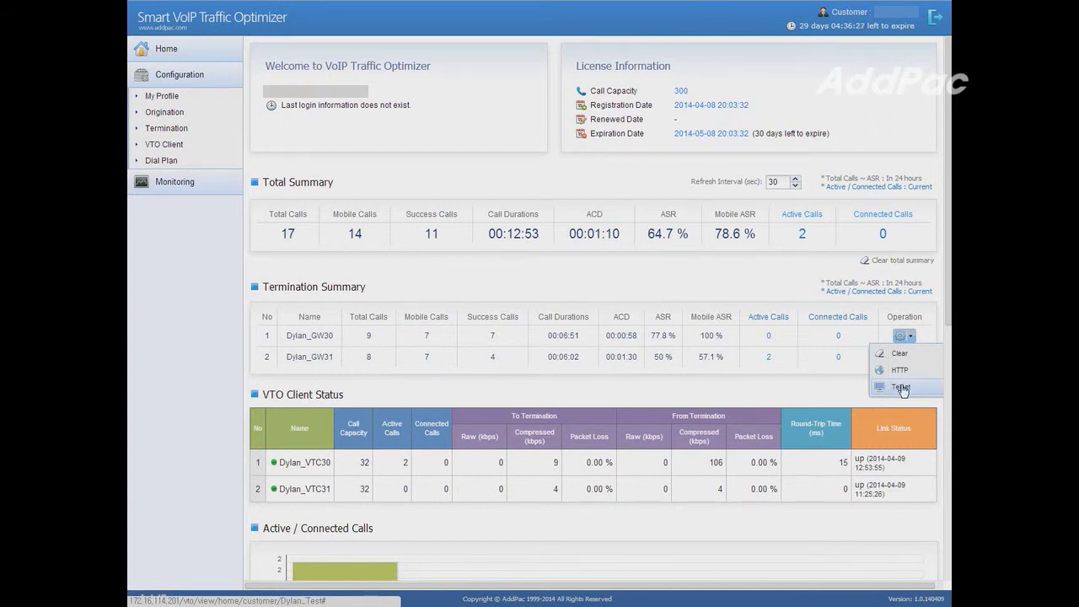
# Start a SecureCRT Telnet session to the first gateway and enter login root to reach the password prompt
pyautogui.click(901, 387)
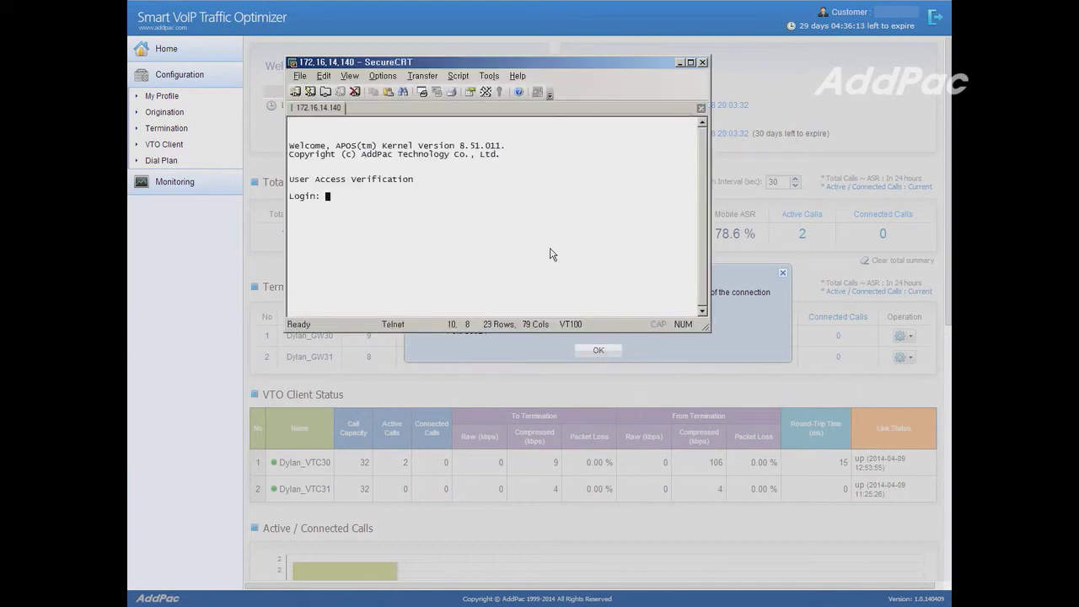
pyautogui.press('Return')
pyautogui.press('Return')
pyautogui.write('root')
pyautogui.press('Return')
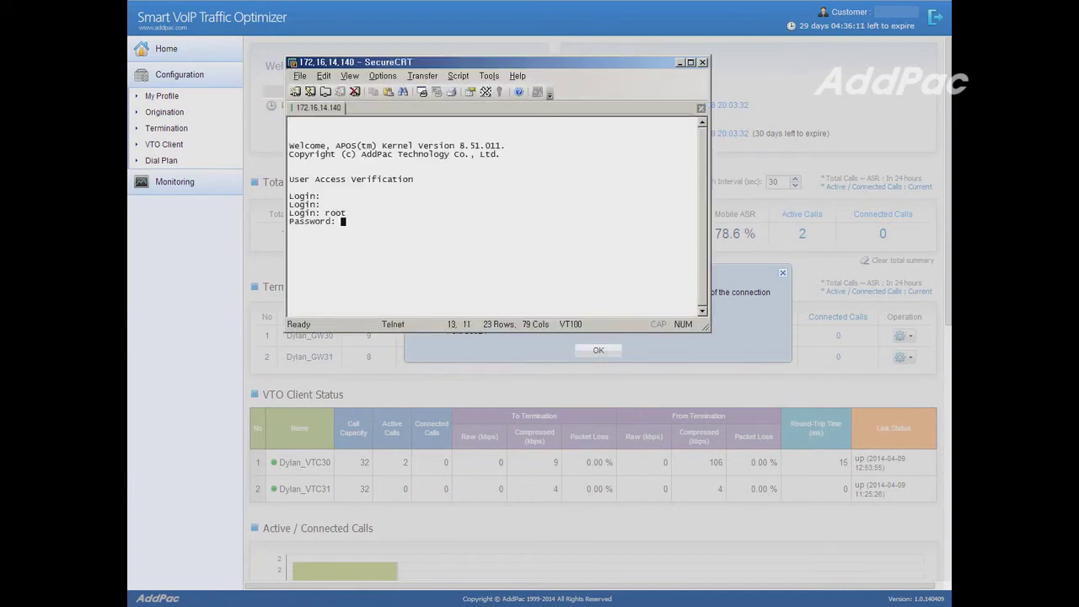